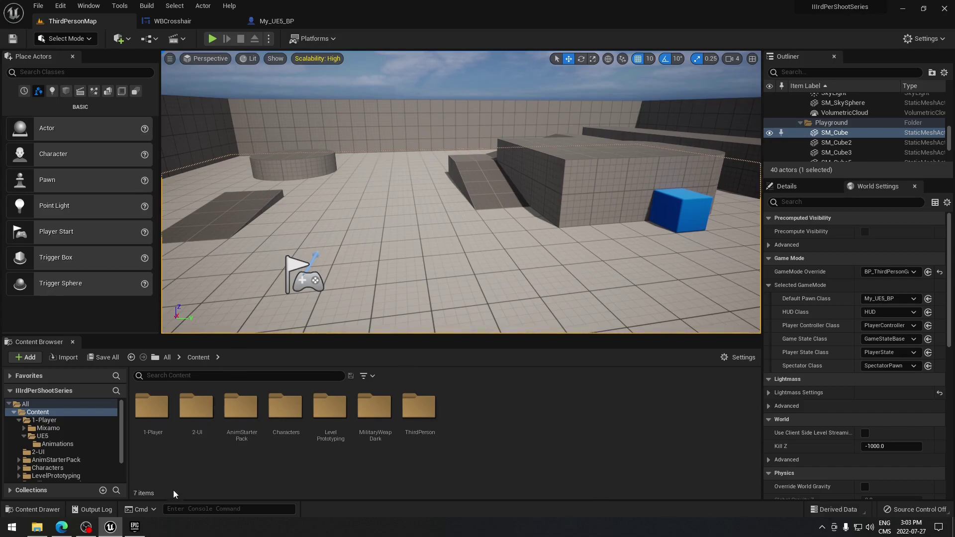
# Select the Military Weapons Dark title in the Epic Games Launcher and open the project's Content folder on disk
pyautogui.click(134, 527)
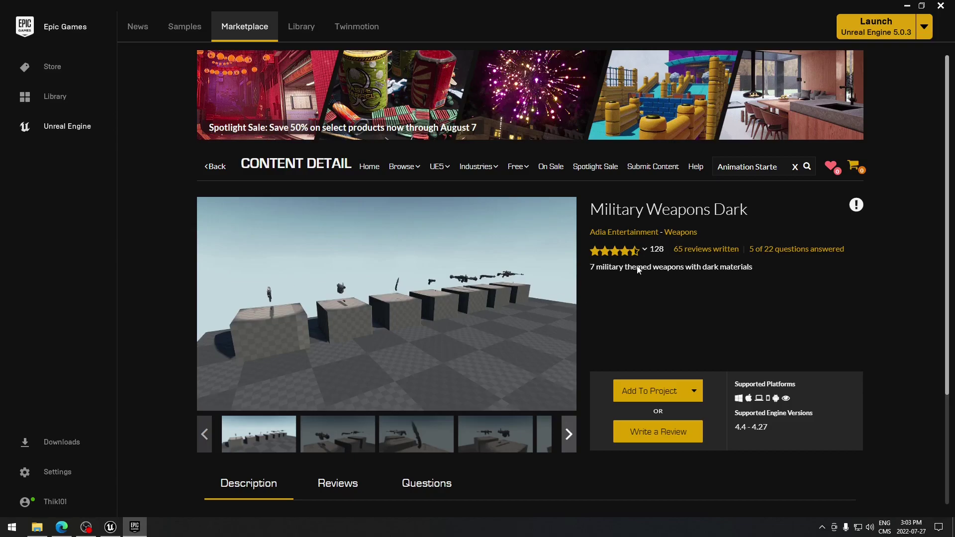
pyautogui.moveTo(749, 210); pyautogui.dragTo(577, 216)
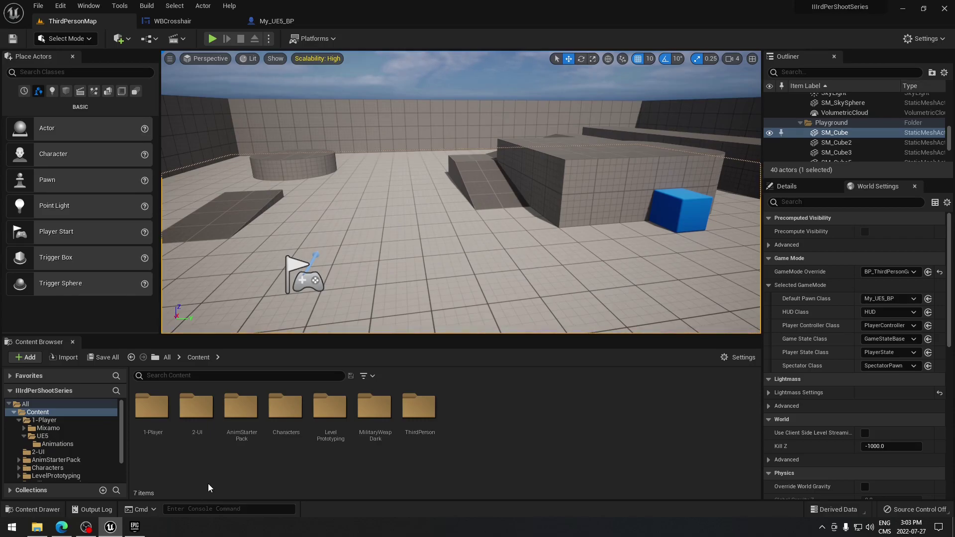
pyautogui.click(37, 527)
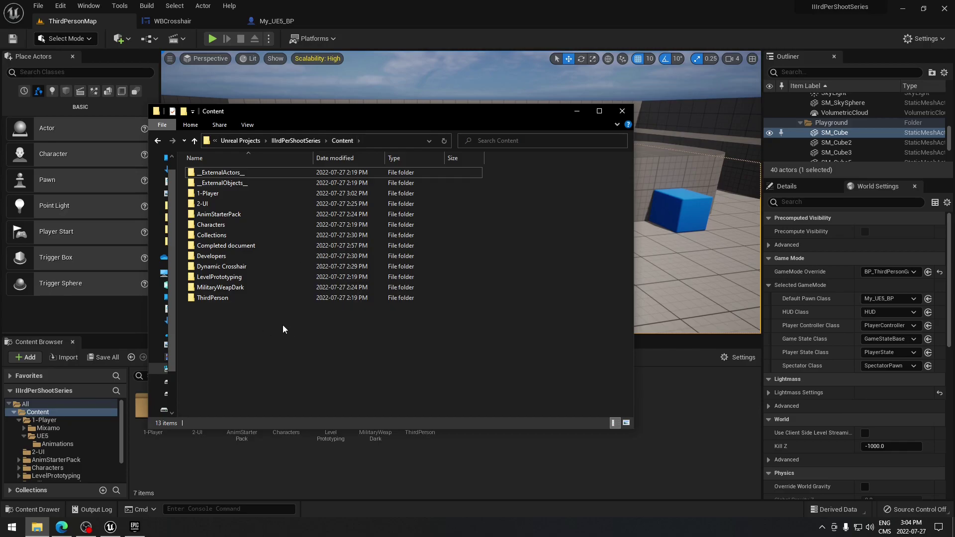
# Close the Content folder window and select WBCrosshair in 1-Player, cancelling an accidental move
pyautogui.click(622, 111)
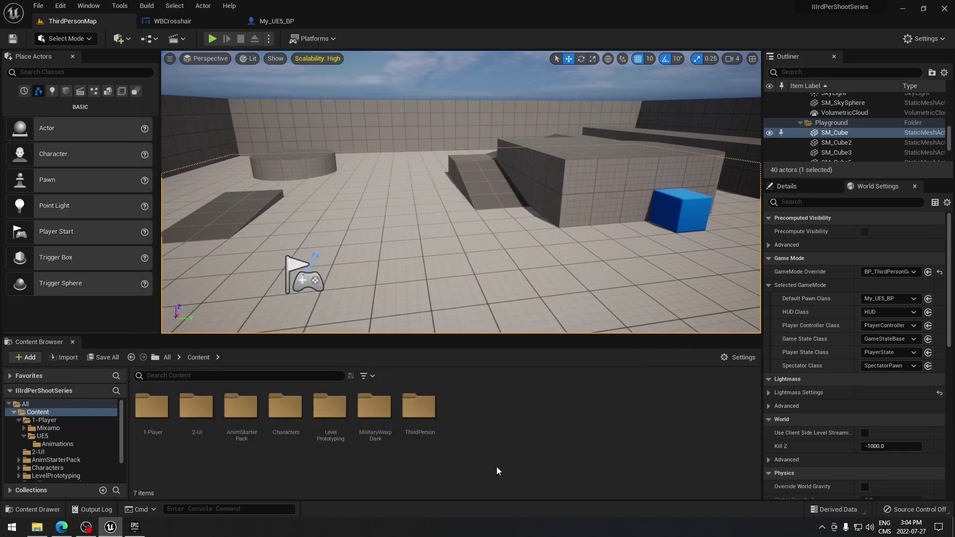
pyautogui.click(41, 420)
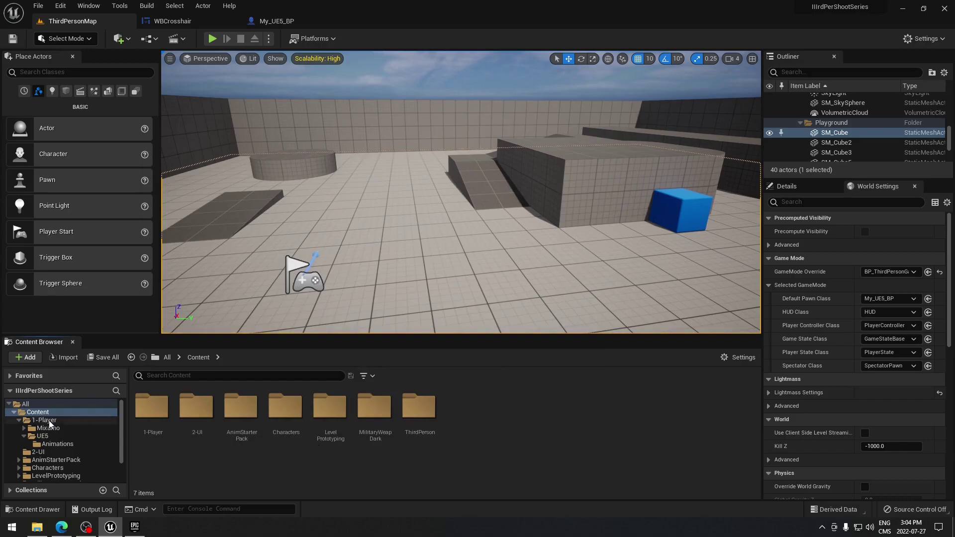
pyautogui.click(297, 415)
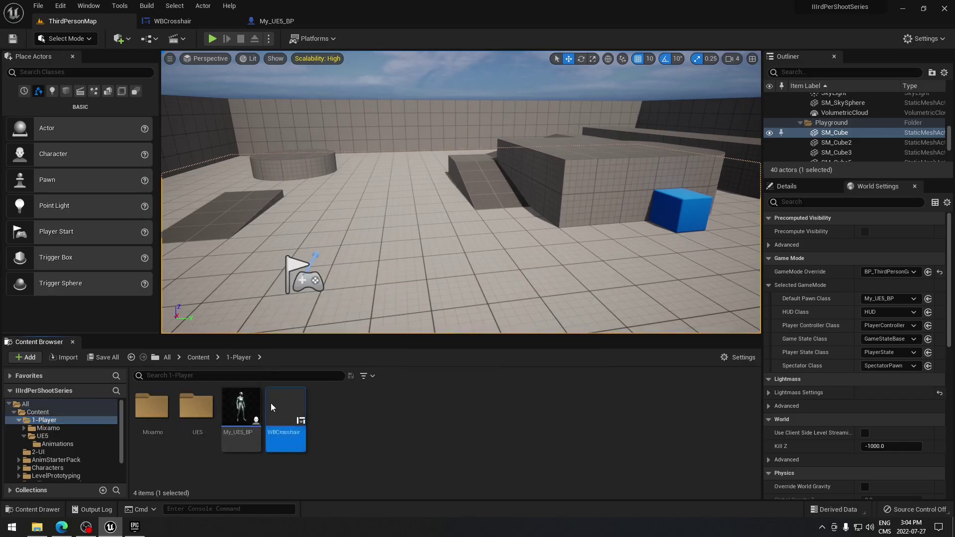
pyautogui.moveTo(270, 404); pyautogui.dragTo(293, 423)
pyautogui.click(377, 431)
pyautogui.click(286, 418)
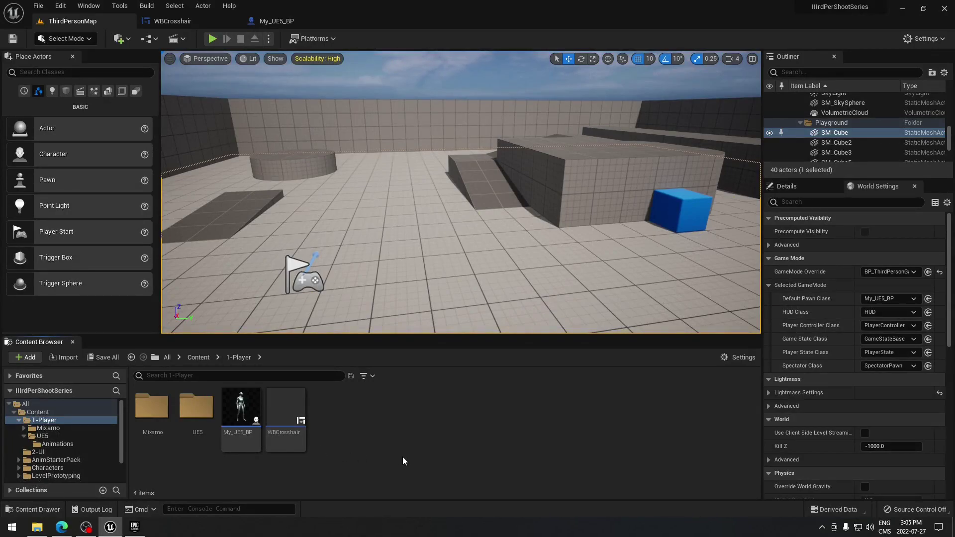
# Open AnimStarterPack, enlarge the asset grid, and select Aim_Space_Hip through Walk_Rt_Rifle_Ironsights
pyautogui.click(60, 460)
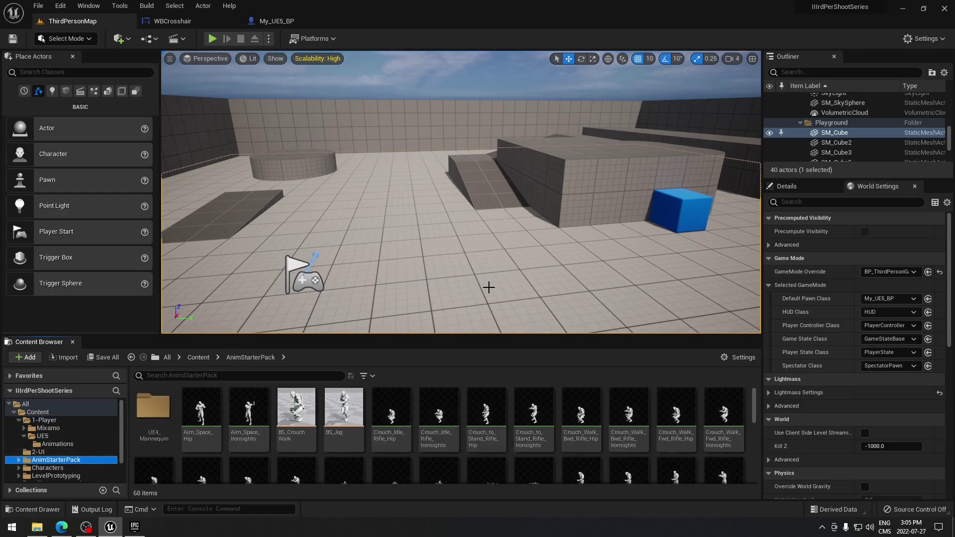
pyautogui.moveTo(456, 336); pyautogui.dragTo(452, 148)
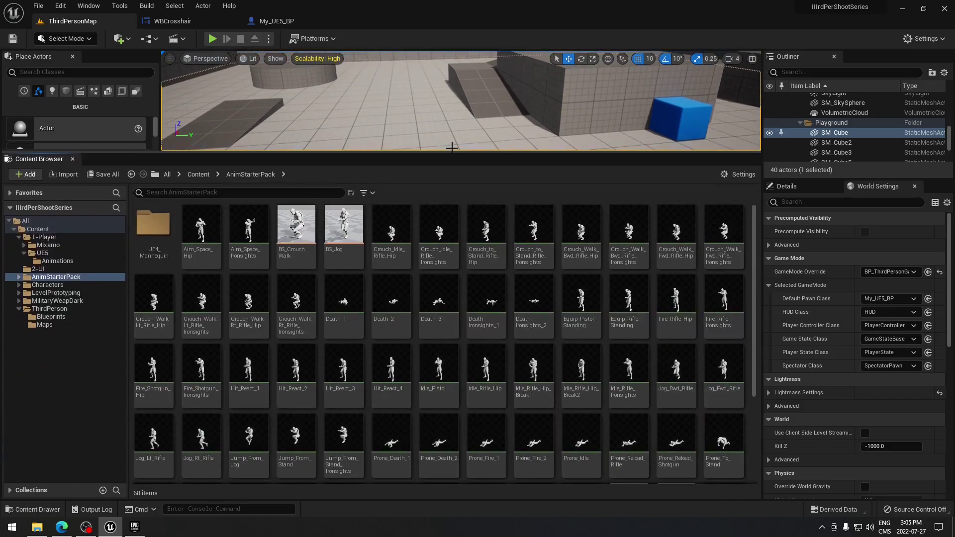
pyautogui.click(185, 226)
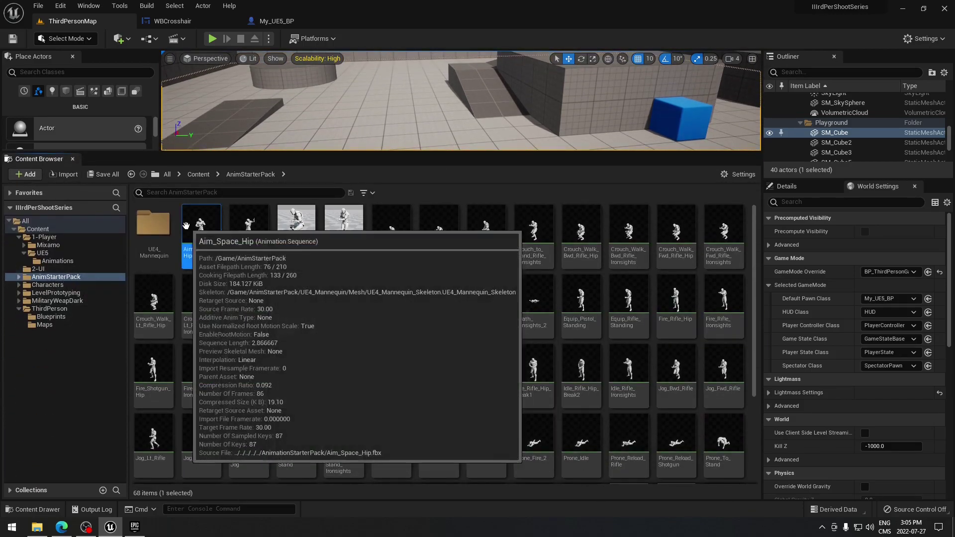
pyautogui.scroll(-3, 560, 452)
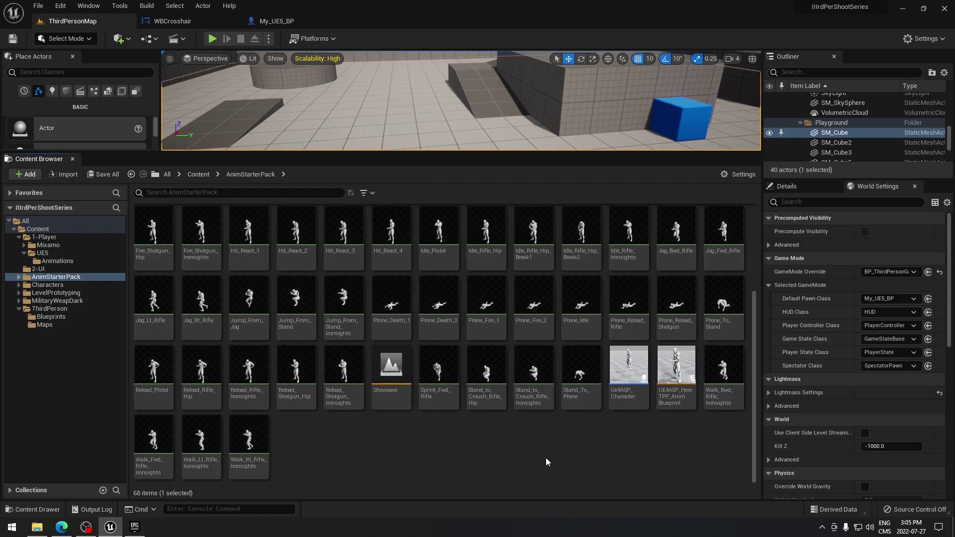
pyautogui.keyDown('shift'); pyautogui.click(257, 446); pyautogui.keyUp('shift')
# Deselect Showcase, Ue4ASP_Character, the UE4ASP_Hero TPP anim blueprint, BS_Jog and BS_Crouch_Walk
pyautogui.keyDown('ctrl'); pyautogui.click(391, 368); pyautogui.keyUp('ctrl')
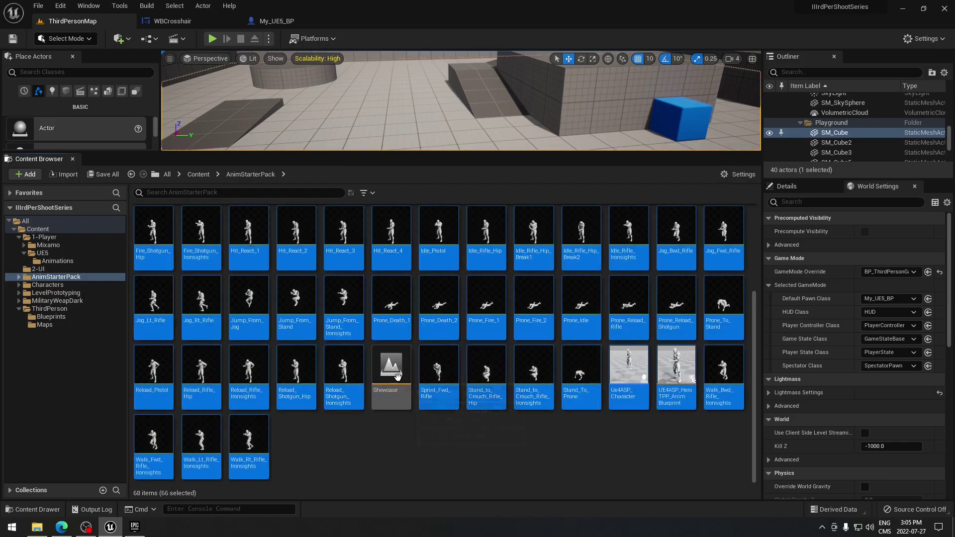
pyautogui.keyDown('ctrl'); pyautogui.click(615, 407); pyautogui.keyUp('ctrl')
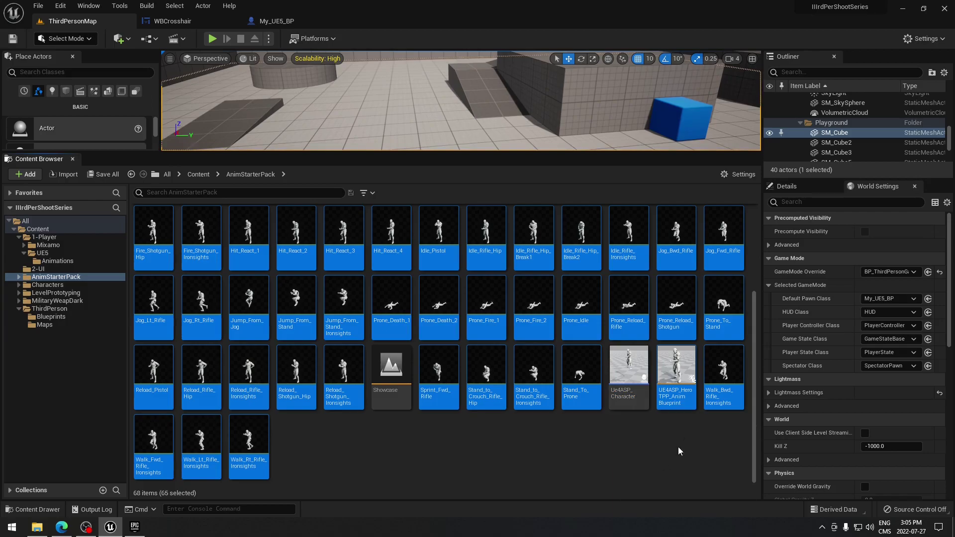
pyautogui.keyDown('ctrl'); pyautogui.click(677, 405); pyautogui.keyUp('ctrl')
pyautogui.scroll(3, 535, 472)
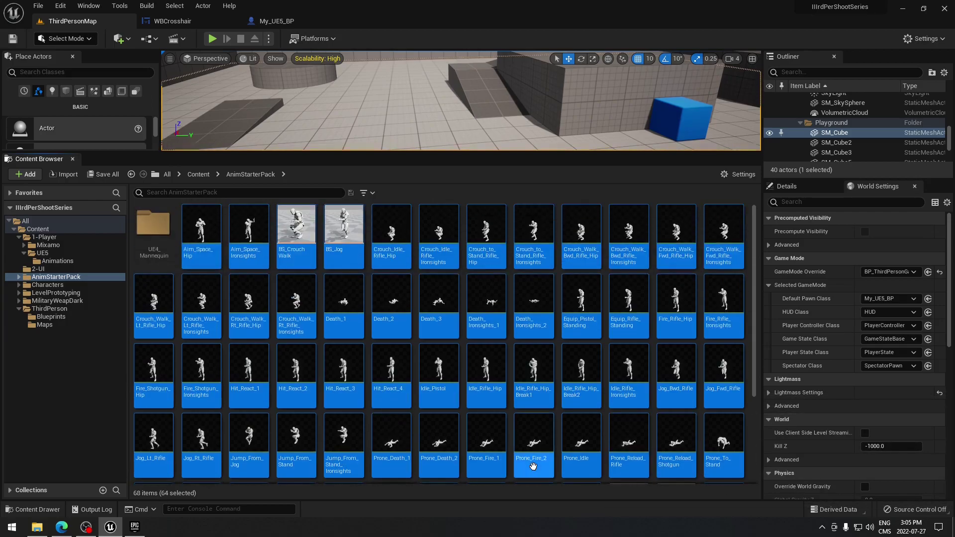
pyautogui.keyDown('ctrl'); pyautogui.click(343, 231); pyautogui.keyUp('ctrl')
pyautogui.keyDown('ctrl'); pyautogui.click(300, 247); pyautogui.keyUp('ctrl')
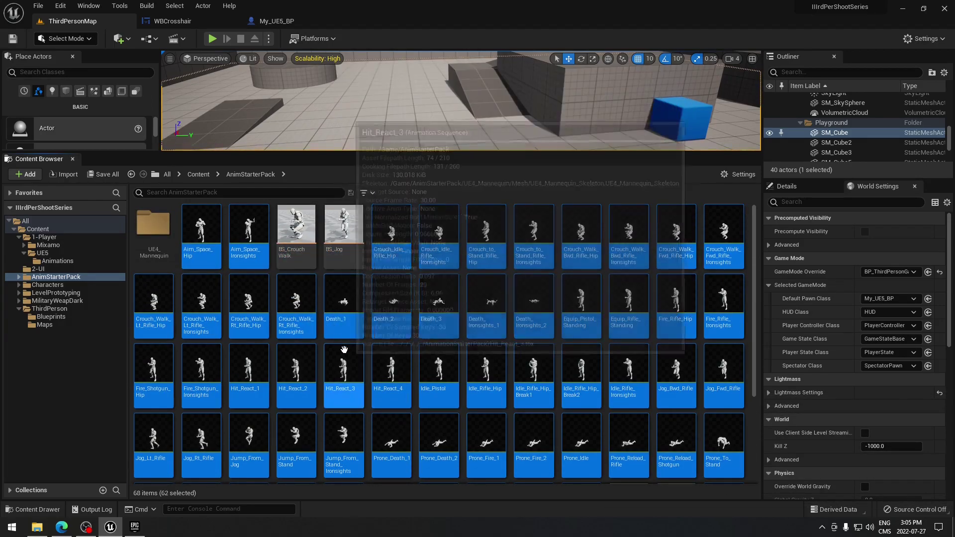
# Duplicate and retarget the selected animations with the RTG_UE4Manny_UE5Manny retargeter
pyautogui.rightClick(446, 229)
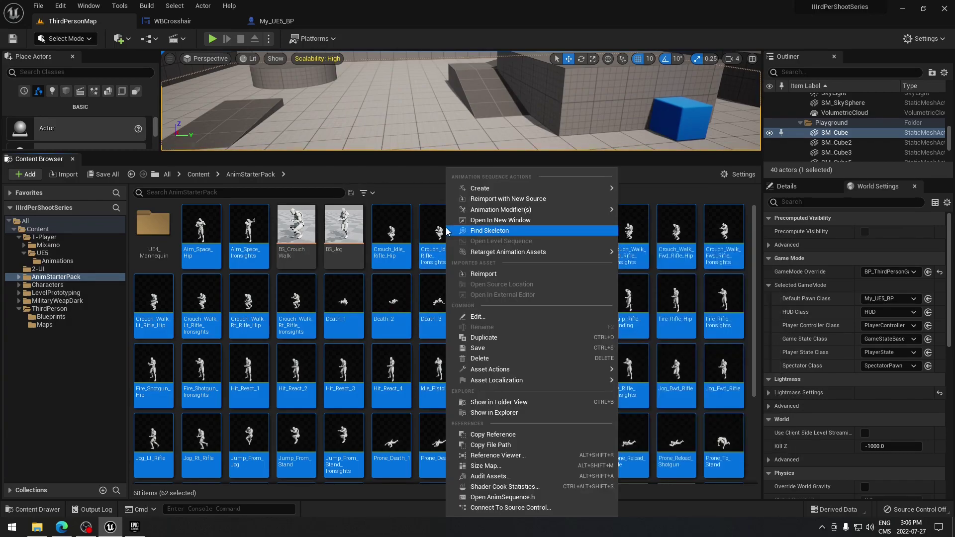
pyautogui.moveTo(525, 252)
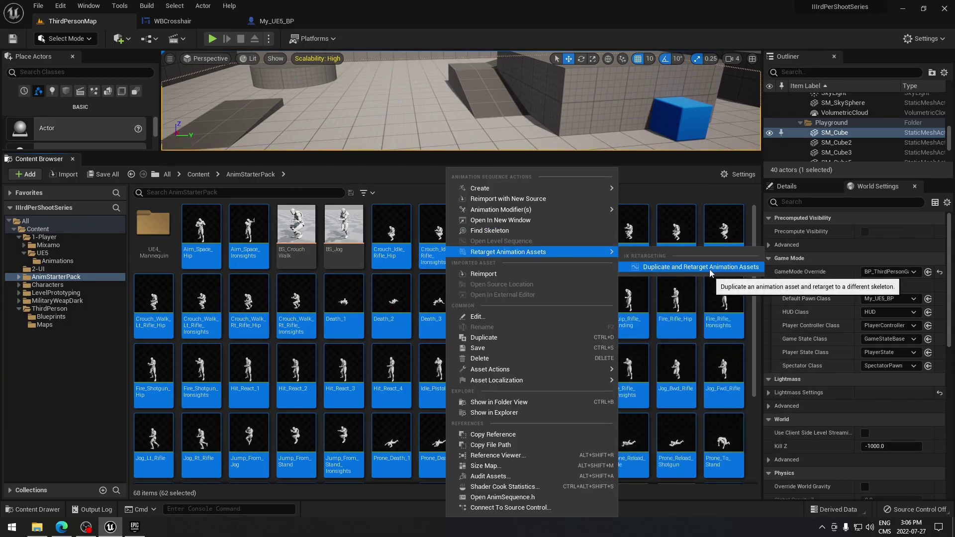
pyautogui.click(738, 269)
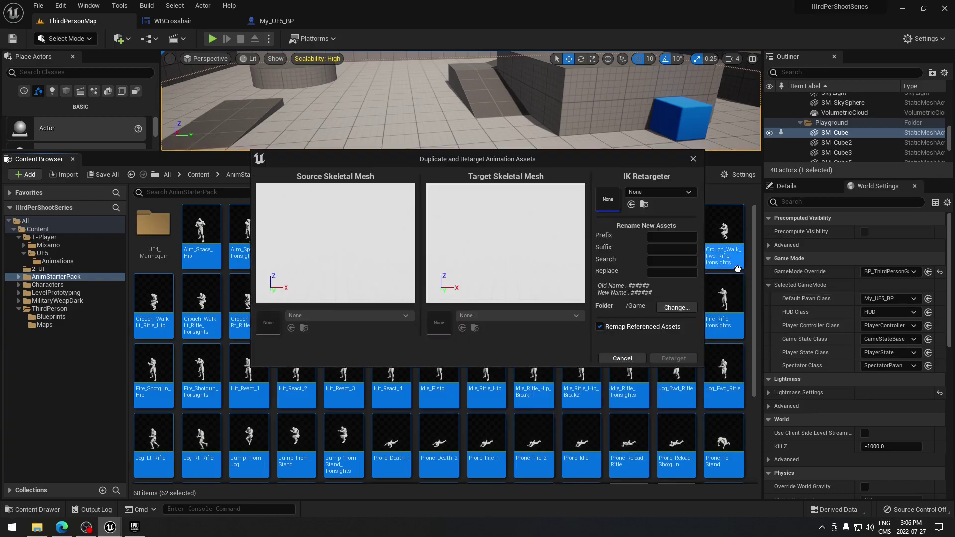
pyautogui.click(689, 192)
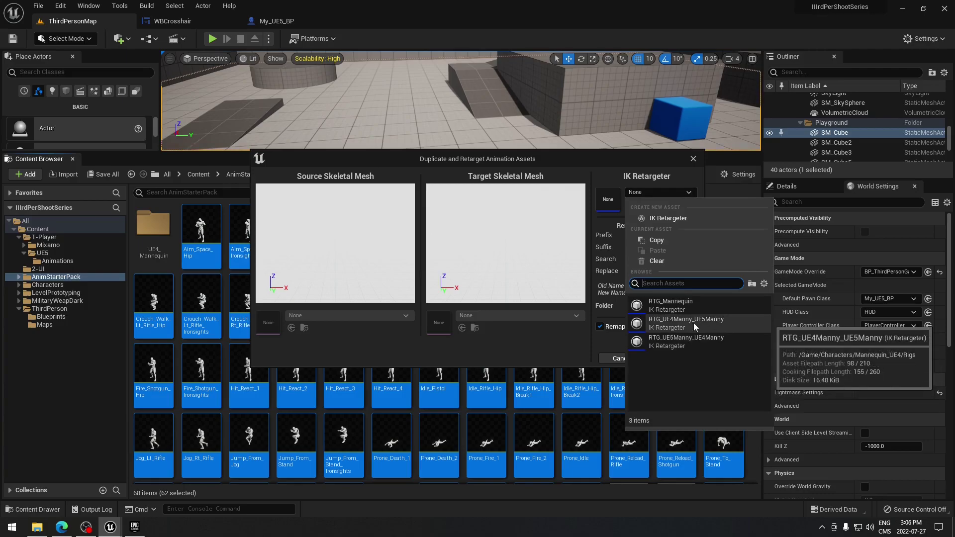
pyautogui.click(718, 324)
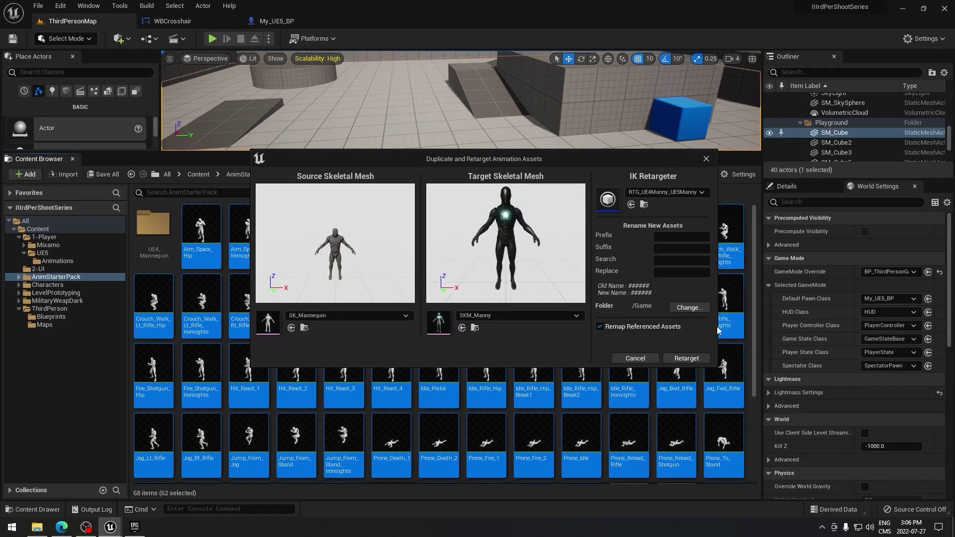
# Set the destination folder to 1-Player/UE5/Animations and run the retarget
pyautogui.click(690, 307)
pyautogui.click(383, 212)
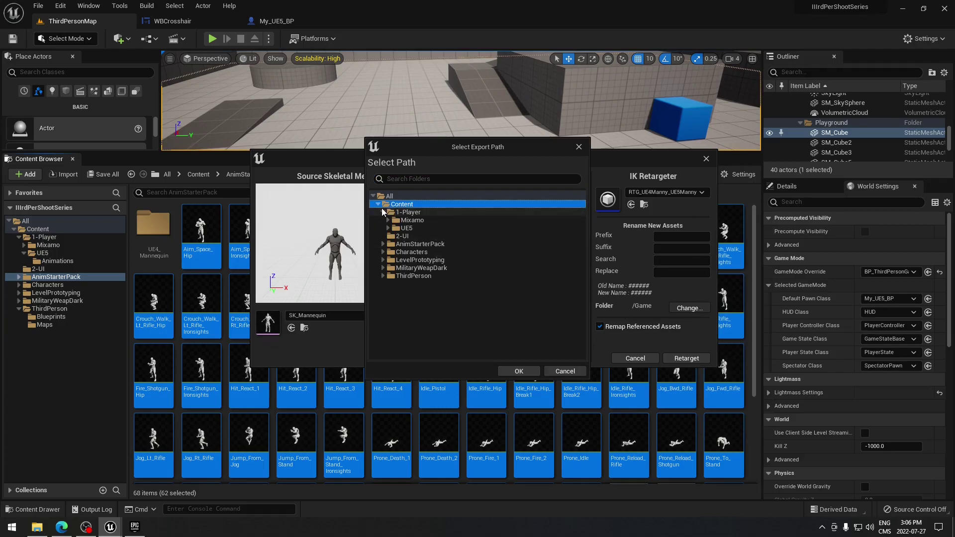
pyautogui.click(423, 228)
pyautogui.click(387, 228)
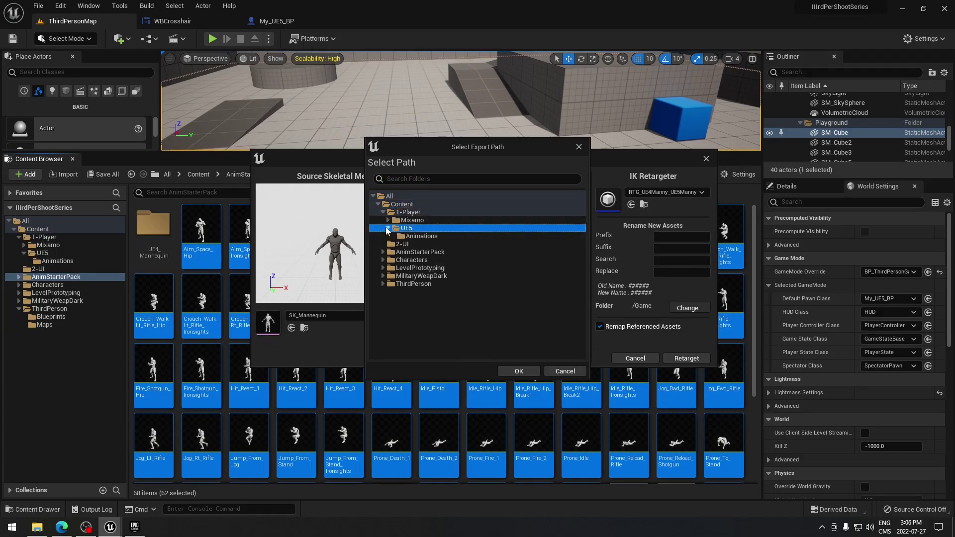
pyautogui.click(422, 236)
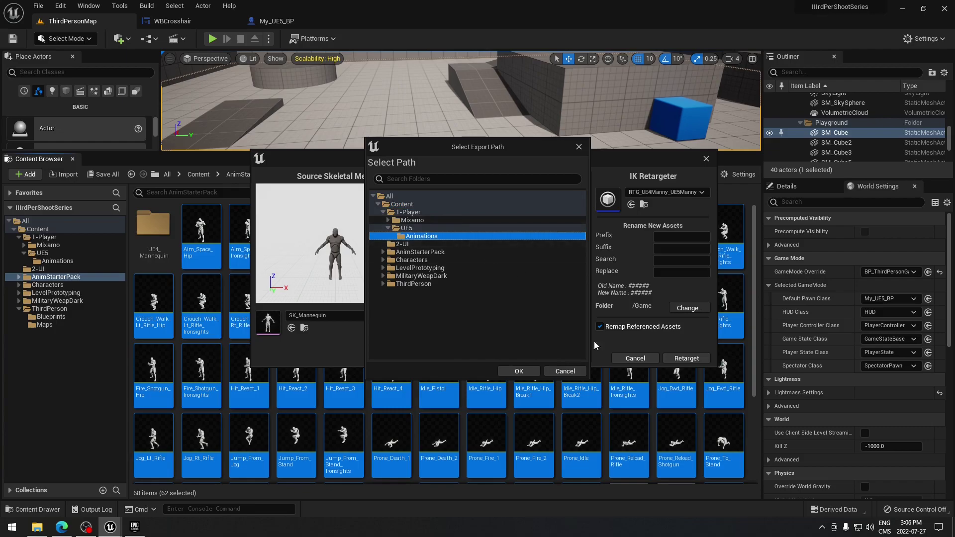
pyautogui.click(518, 372)
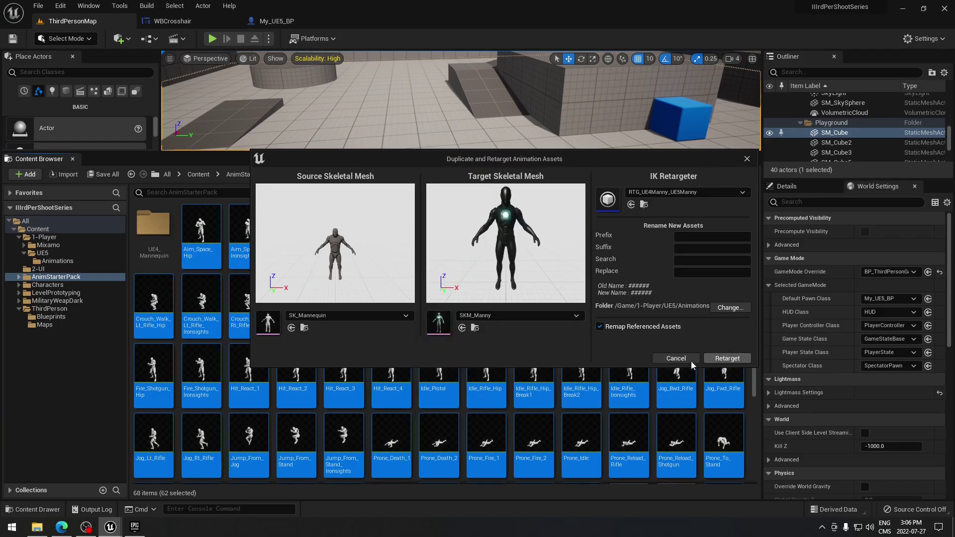
pyautogui.click(718, 360)
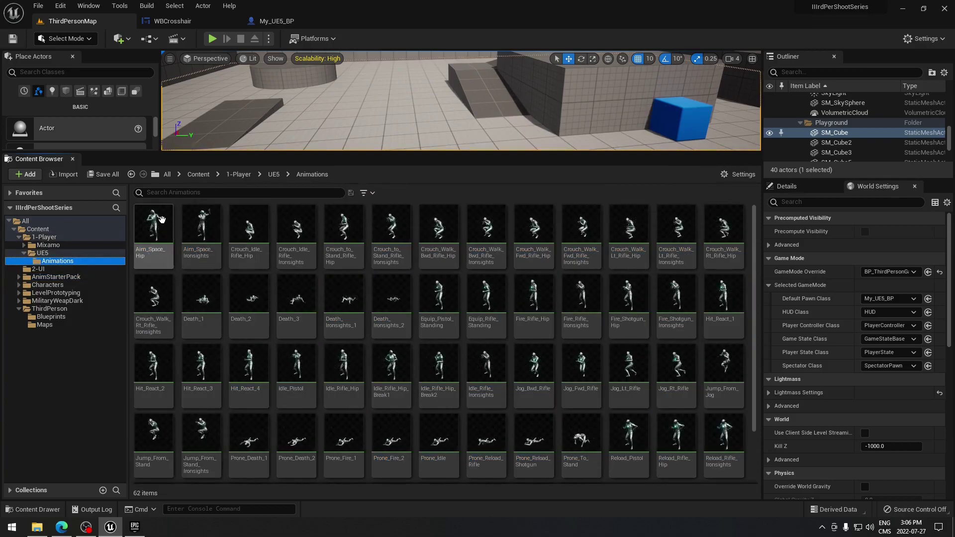
# Browse to the 1-Player folder and inspect the My_UE5_BP character blueprint
pyautogui.scroll(-1, 594, 241)
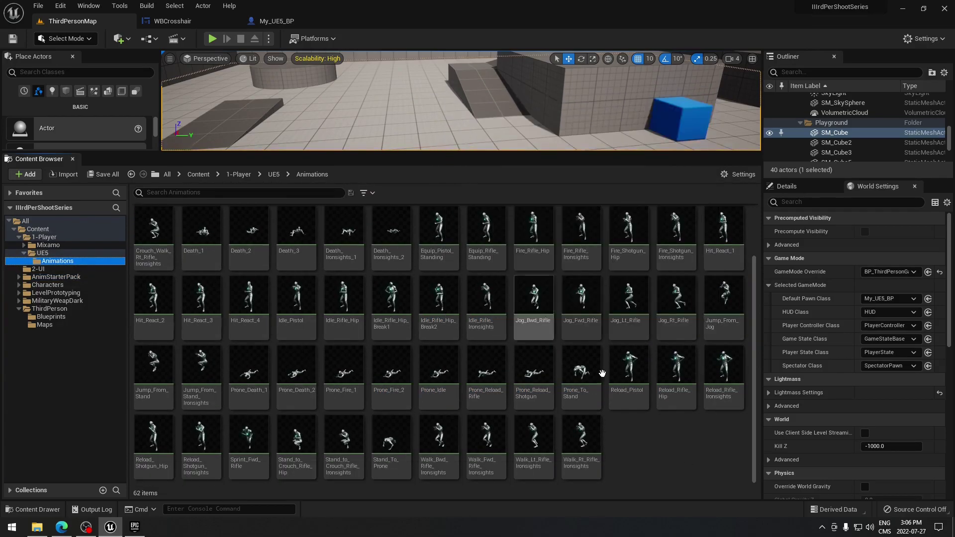
pyautogui.scroll(1, 460, 345)
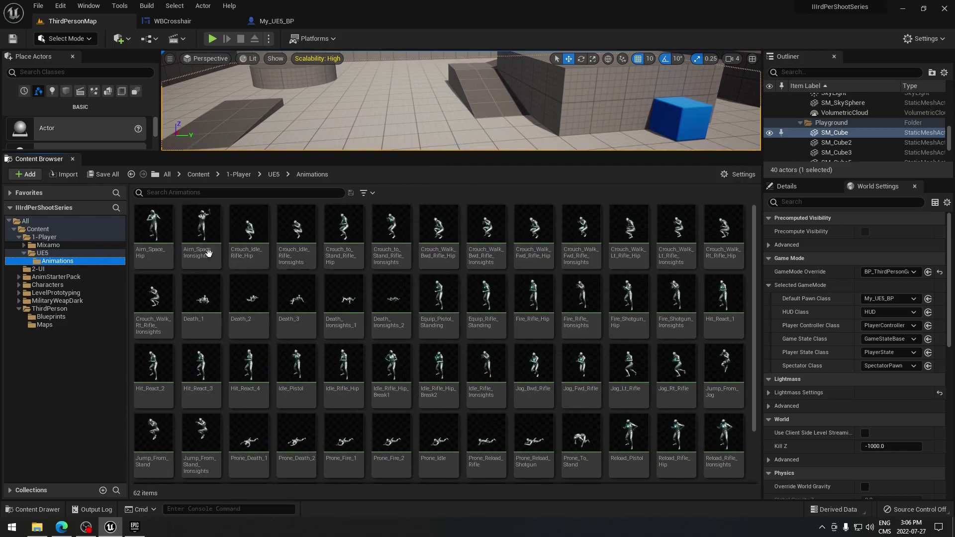
pyautogui.moveTo(219, 277)
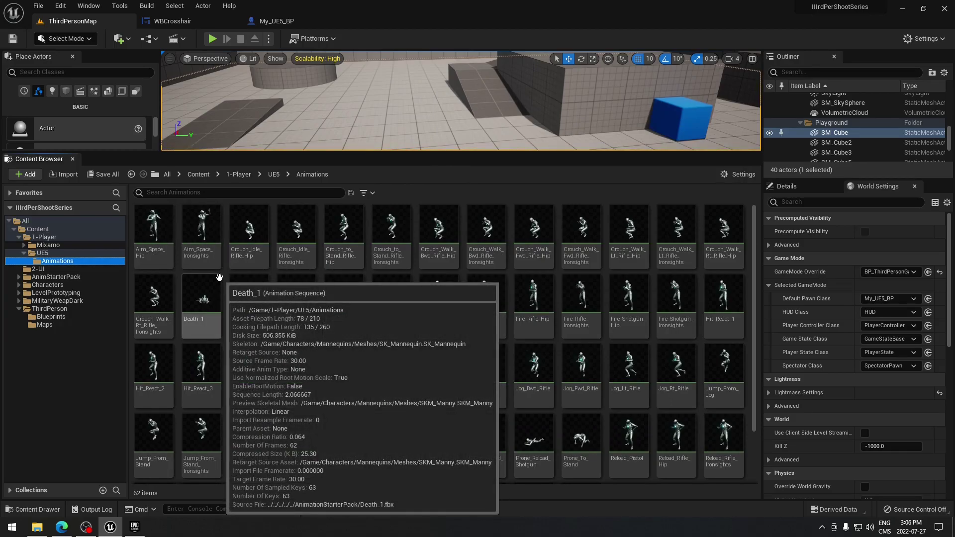
pyautogui.click(40, 238)
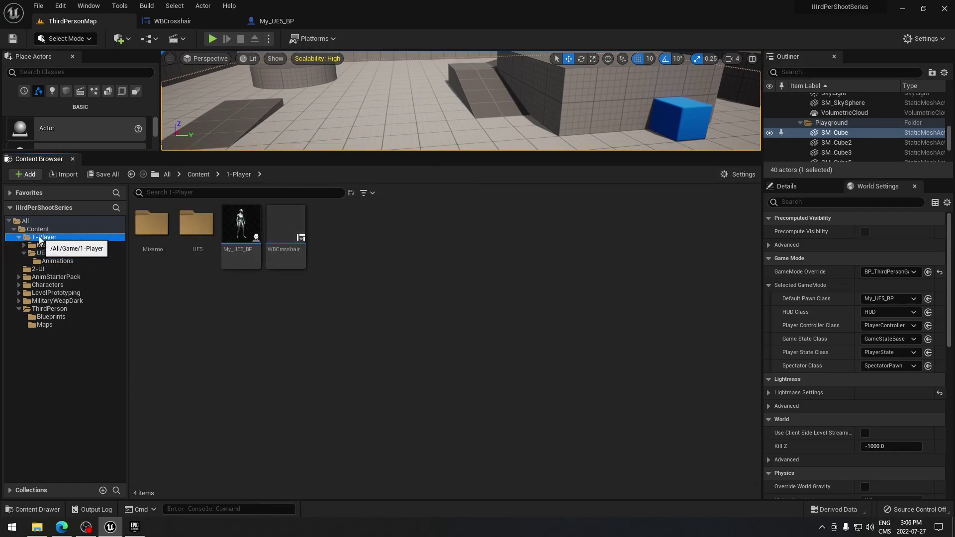
pyautogui.click(243, 226)
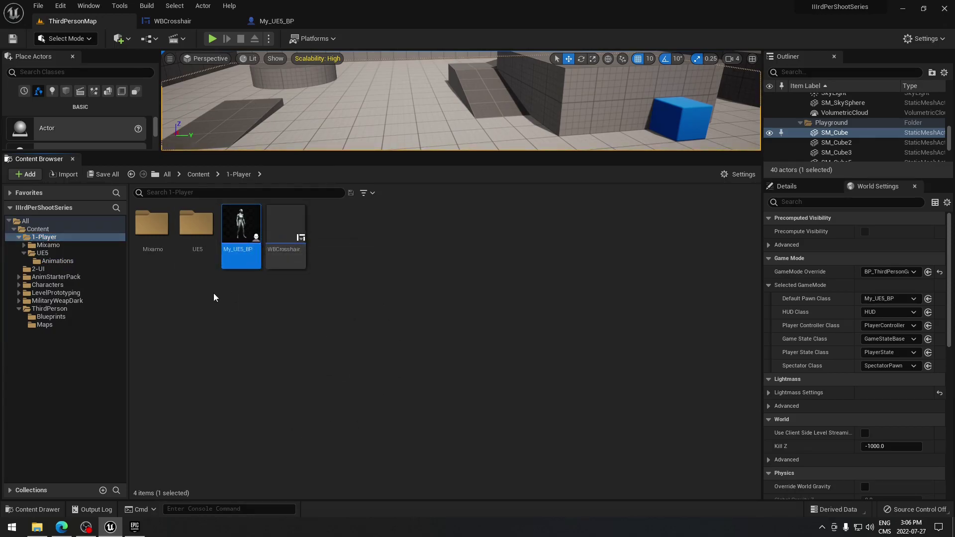
# Open ThirdPerson/Blueprints and select BP_ThirdPersonCharacter, dismissing its context menu unused
pyautogui.click(52, 309)
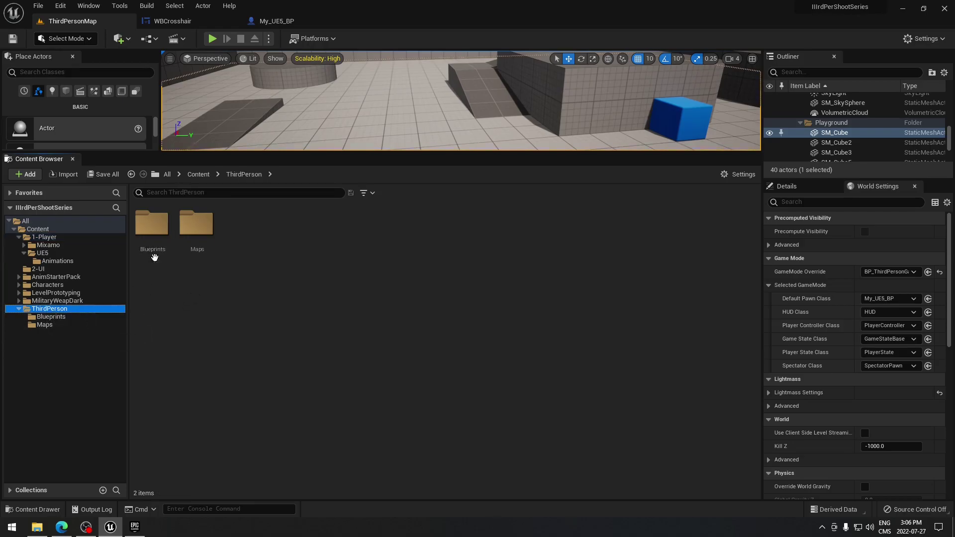
pyautogui.doubleClick(152, 224)
pyautogui.click(161, 249)
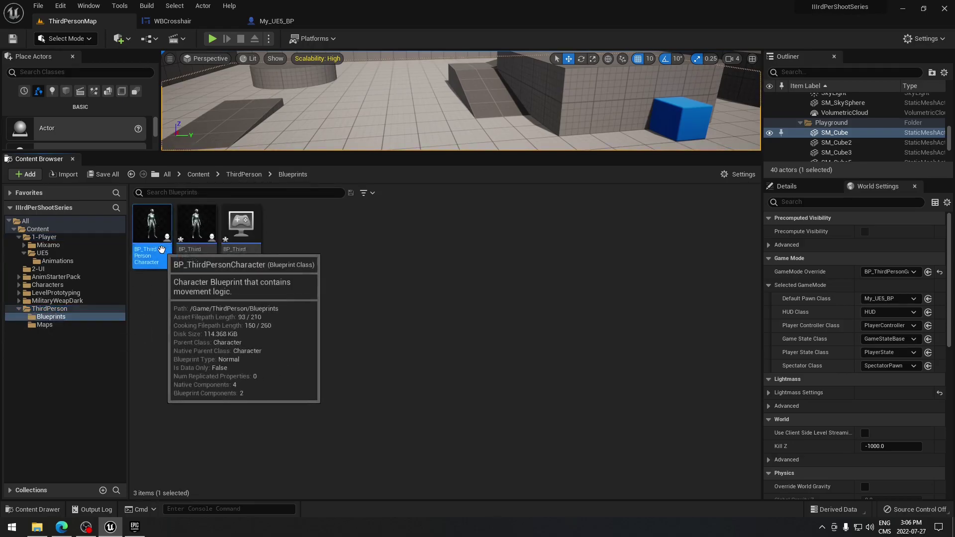
pyautogui.rightClick(162, 250)
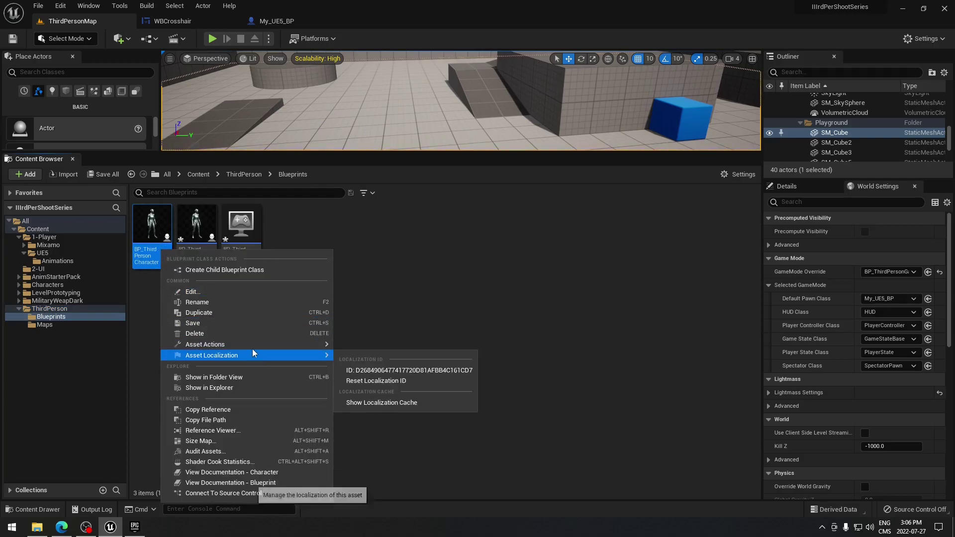
pyautogui.click(379, 289)
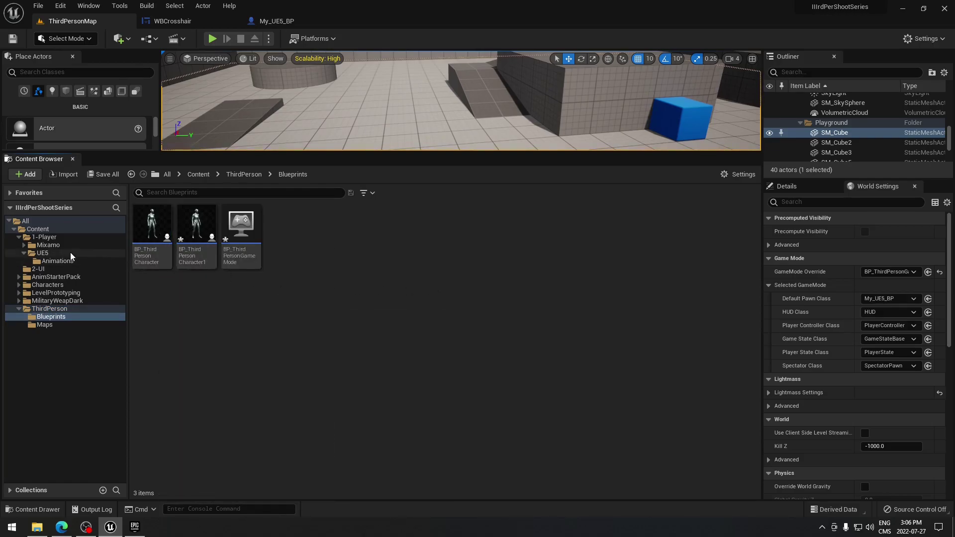
# Reselect My_UE5_BP in 1-Player, enlarge the level viewport, then clear the selection
pyautogui.click(46, 237)
pyautogui.click(229, 240)
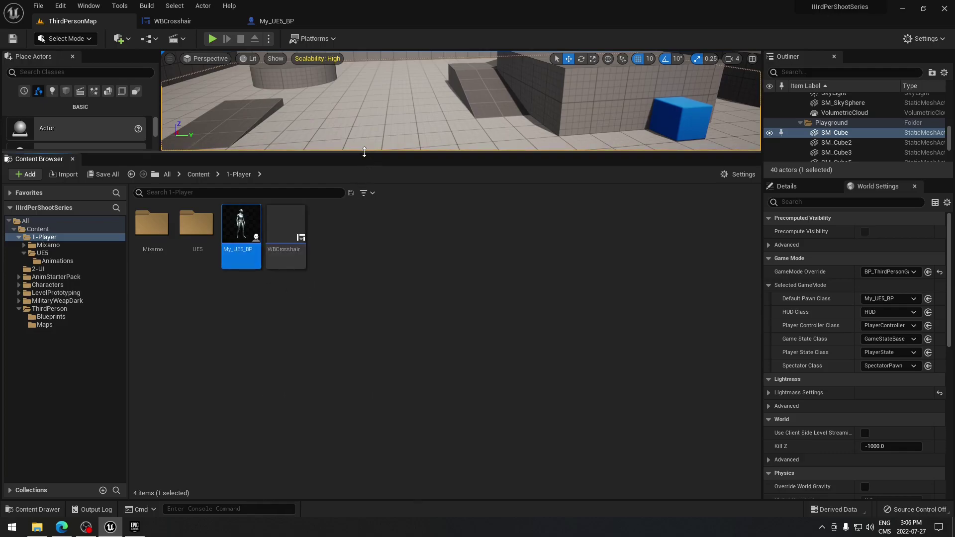
pyautogui.moveTo(366, 153); pyautogui.dragTo(378, 307)
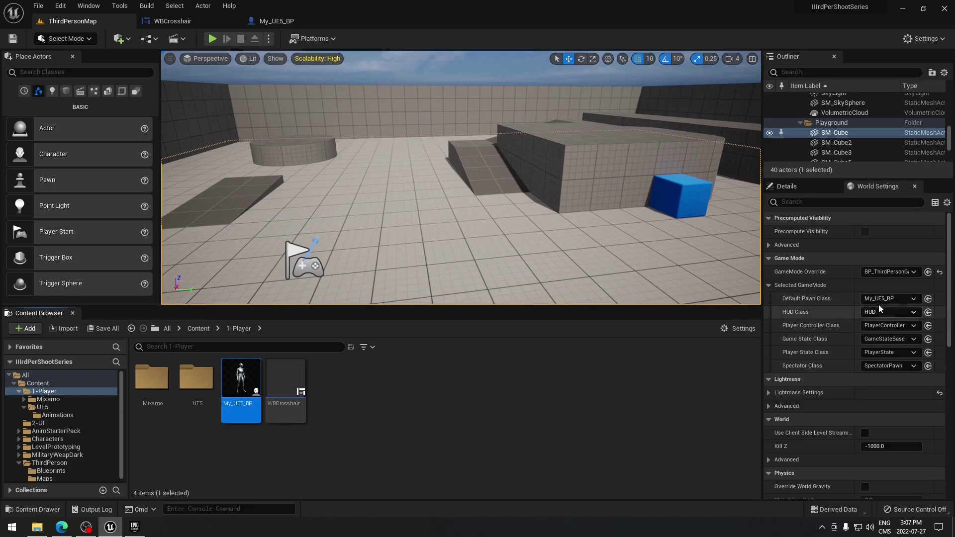
pyautogui.click(482, 399)
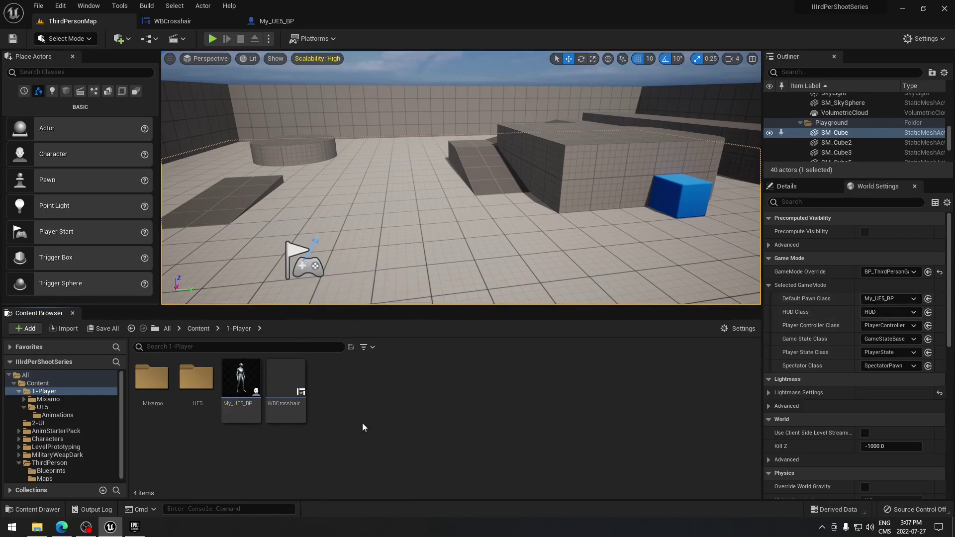
pyautogui.doubleClick(277, 378)
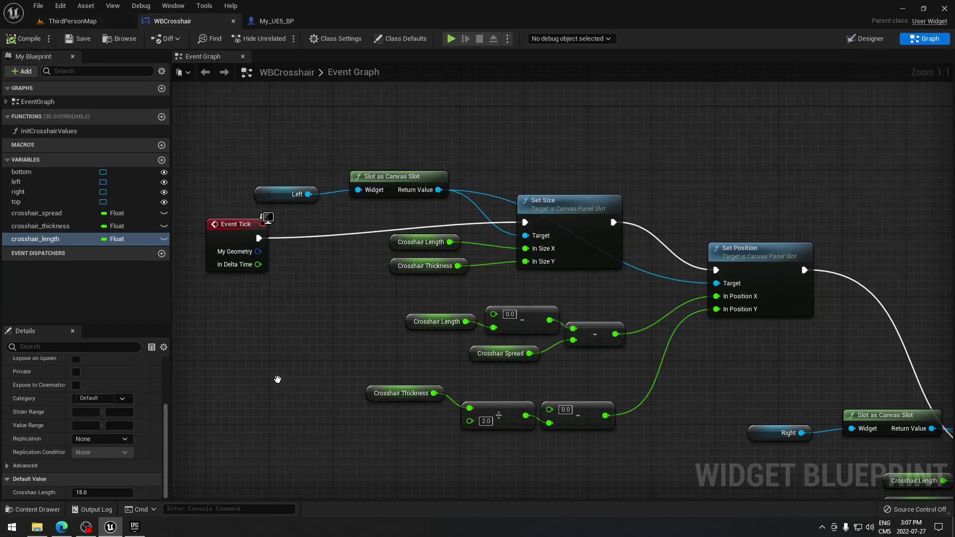
pyautogui.scroll(-4, 271, 384)
pyautogui.moveTo(358, 421); pyautogui.dragTo(197, 264, button='right')
pyautogui.moveTo(370, 339); pyautogui.dragTo(296, 311, button='right')
pyautogui.moveTo(293, 292); pyautogui.dragTo(411, 360, button='right')
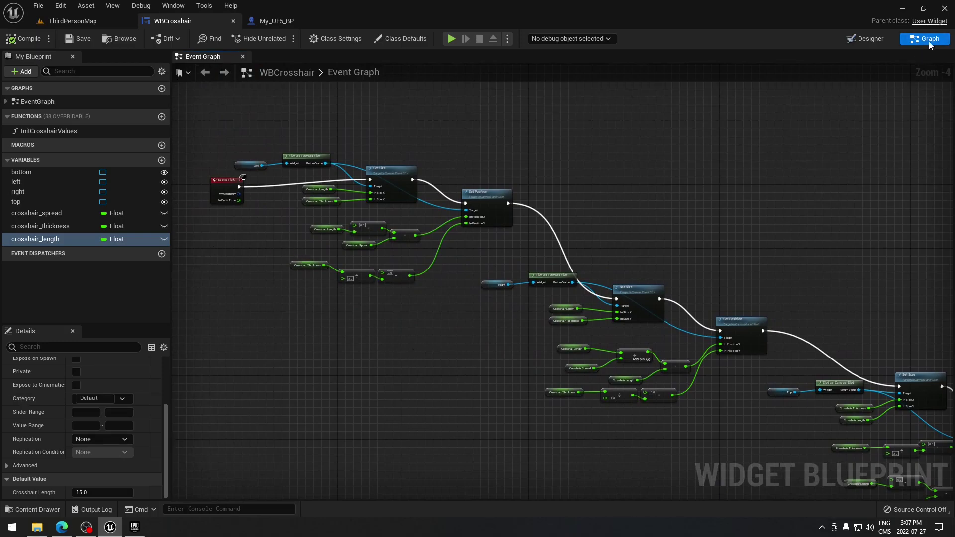
pyautogui.click(871, 39)
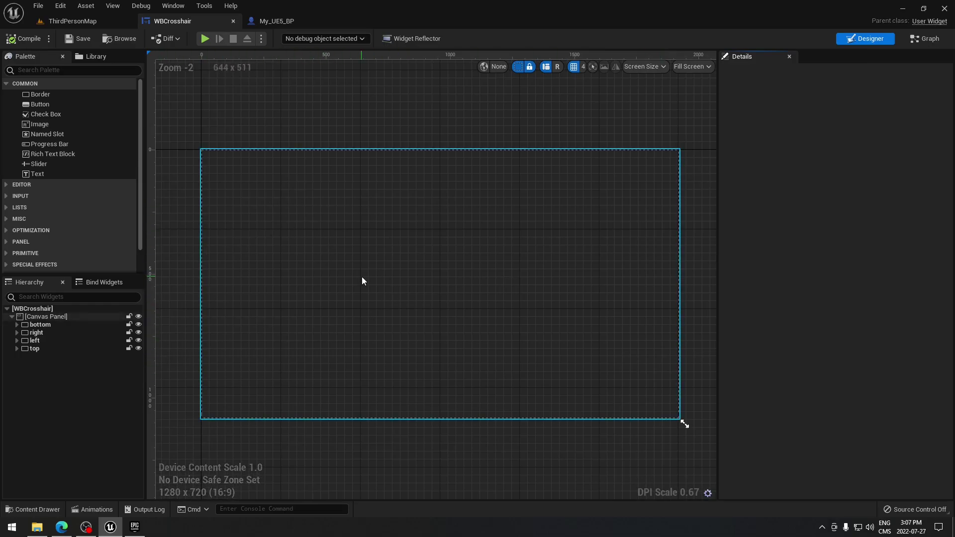
pyautogui.click(928, 39)
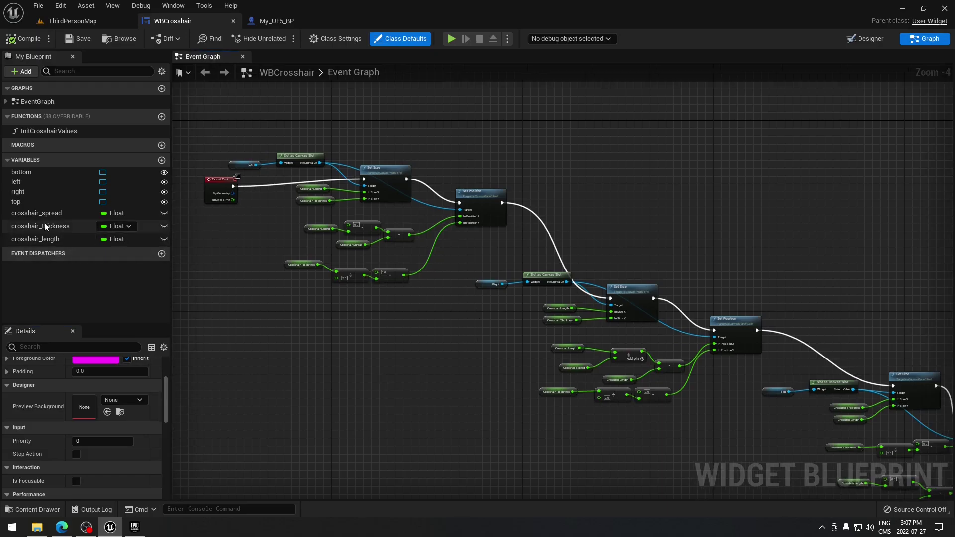
pyautogui.click(115, 226)
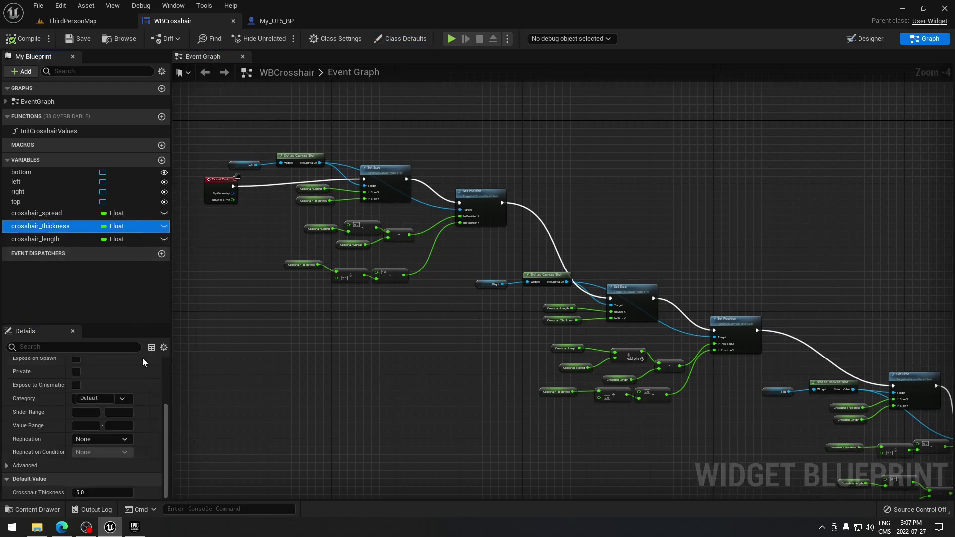
pyautogui.click(166, 425)
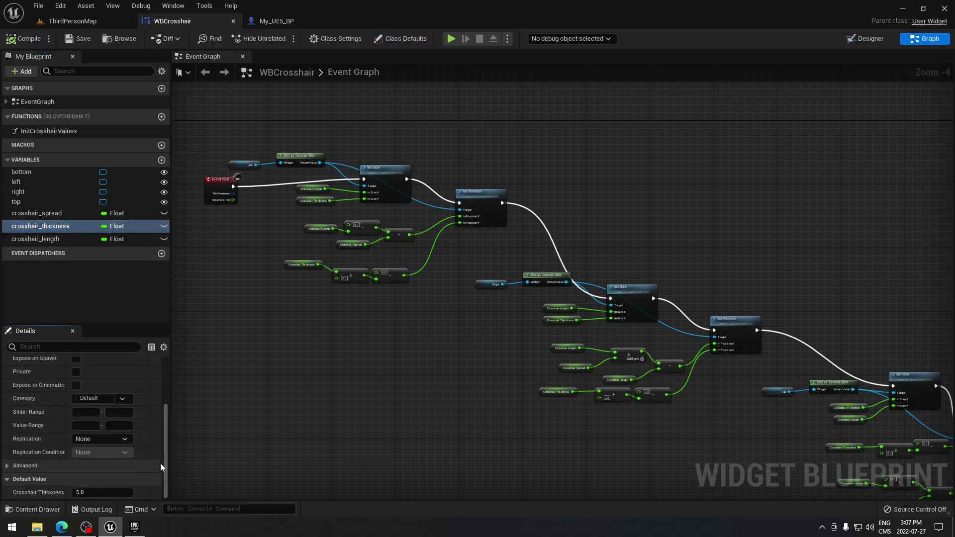
pyautogui.click(61, 243)
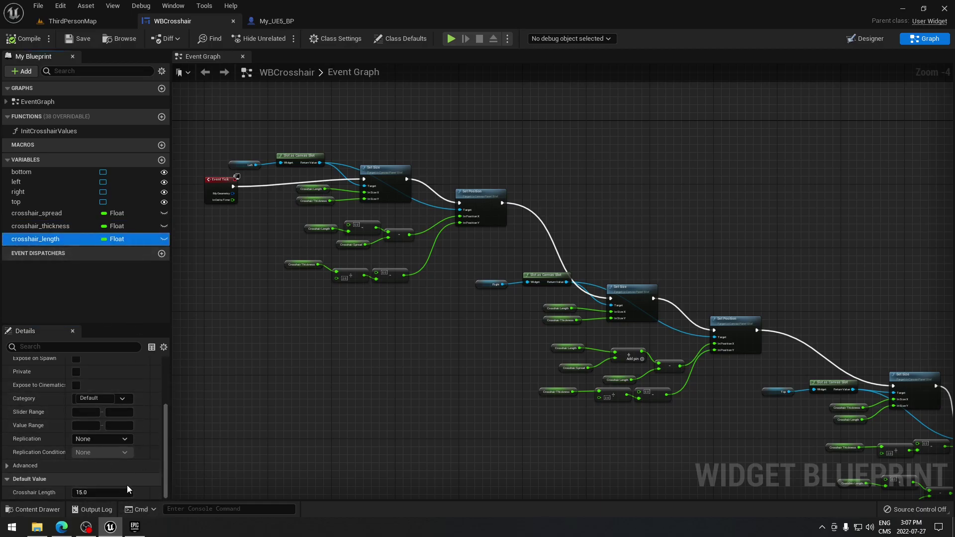
pyautogui.click(31, 42)
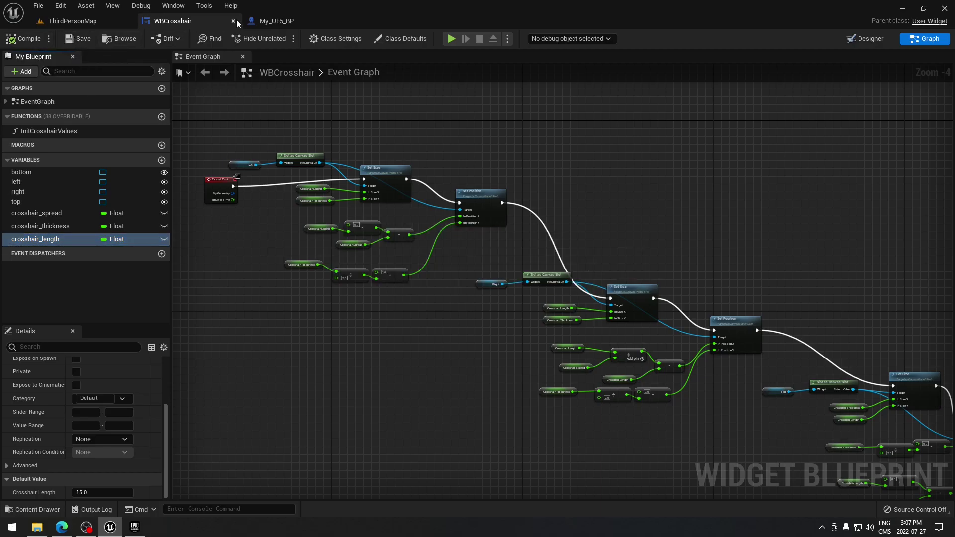